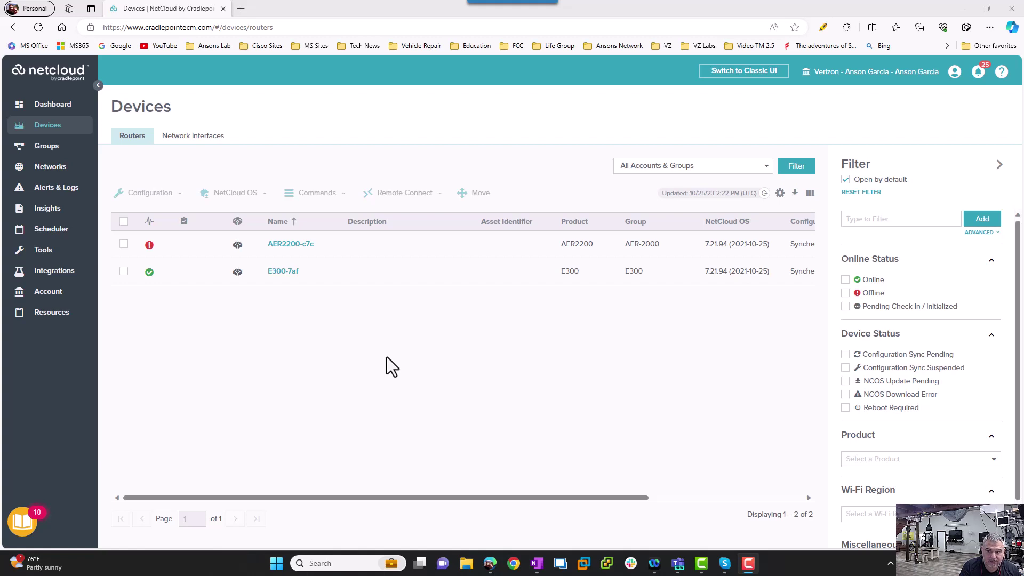
- Open the E300-7af router's details and its Health tab
left_click(281, 272)
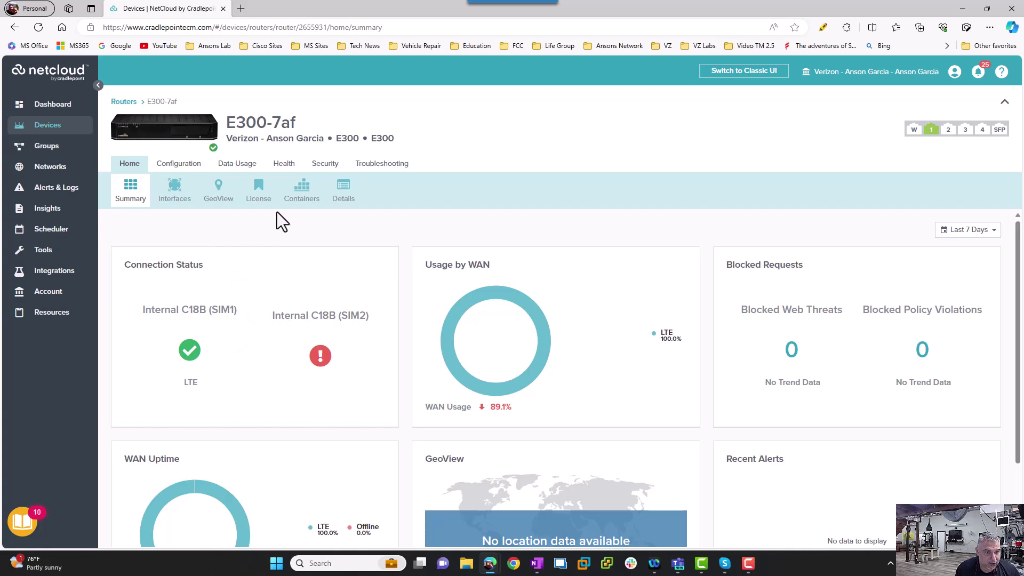
left_click(284, 163)
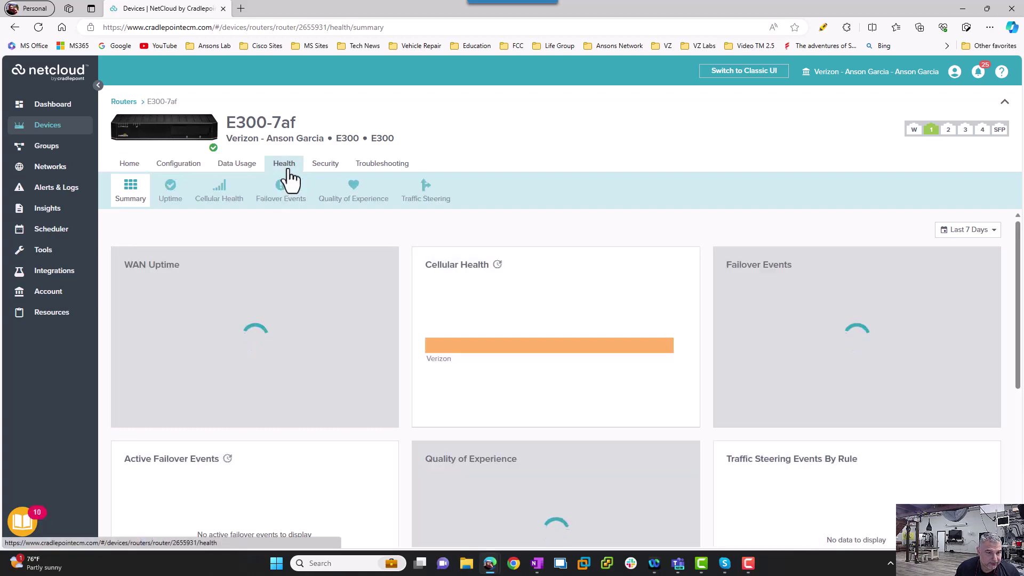
- Open the Cellular Health subtab with the live RSRP, RSRQ and SINR charts
left_click(219, 198)
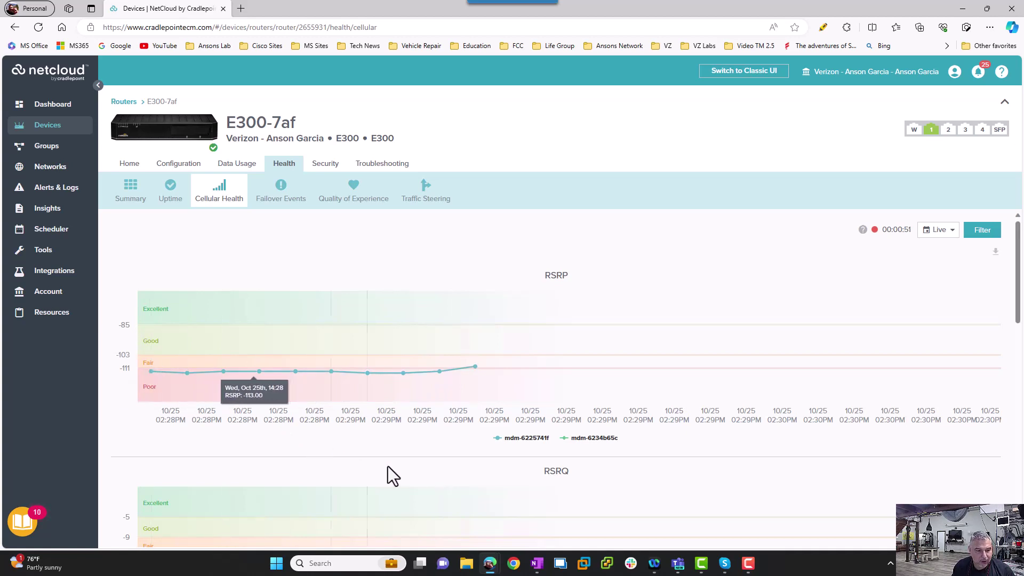
scroll(399, 466, "down", 1)
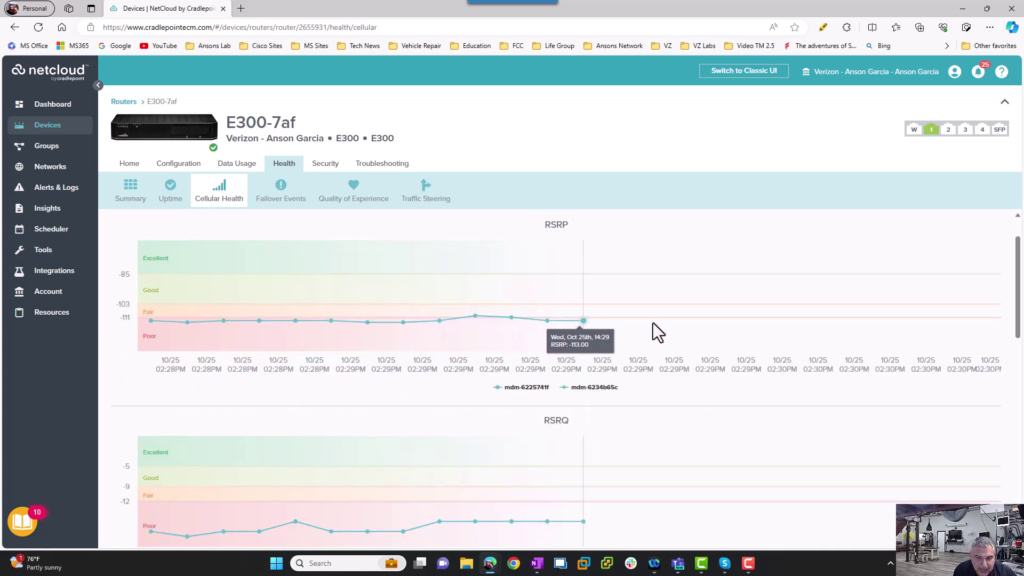
scroll(544, 417, "down", 2)
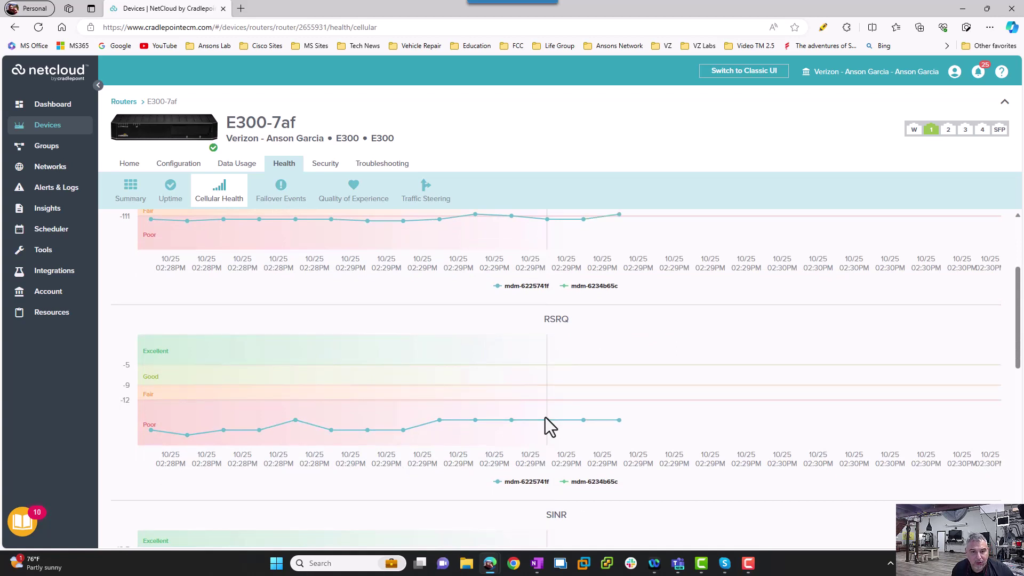
scroll(544, 417, "down", 2)
scroll(544, 417, "down", 1)
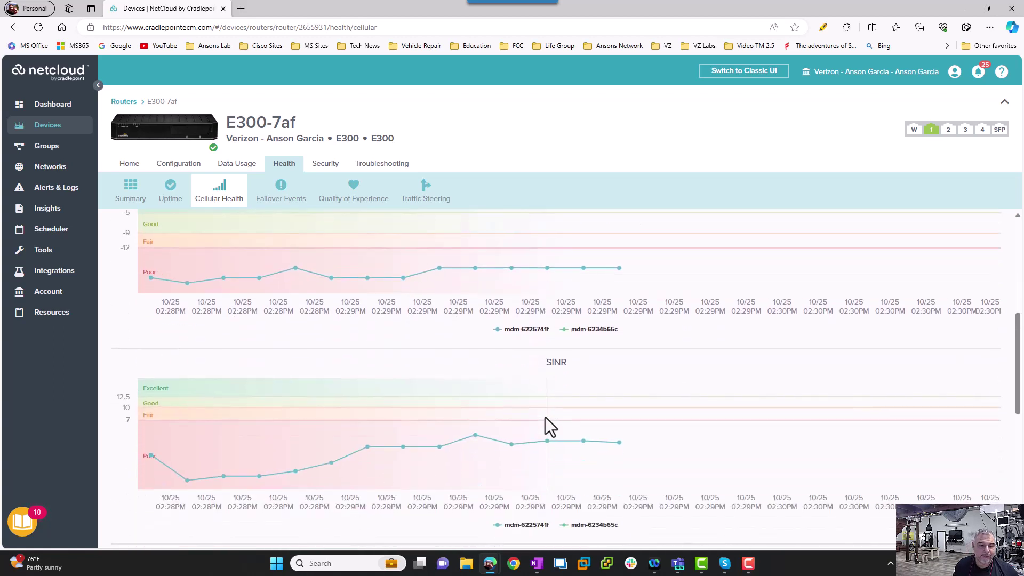
scroll(544, 417, "up", 3)
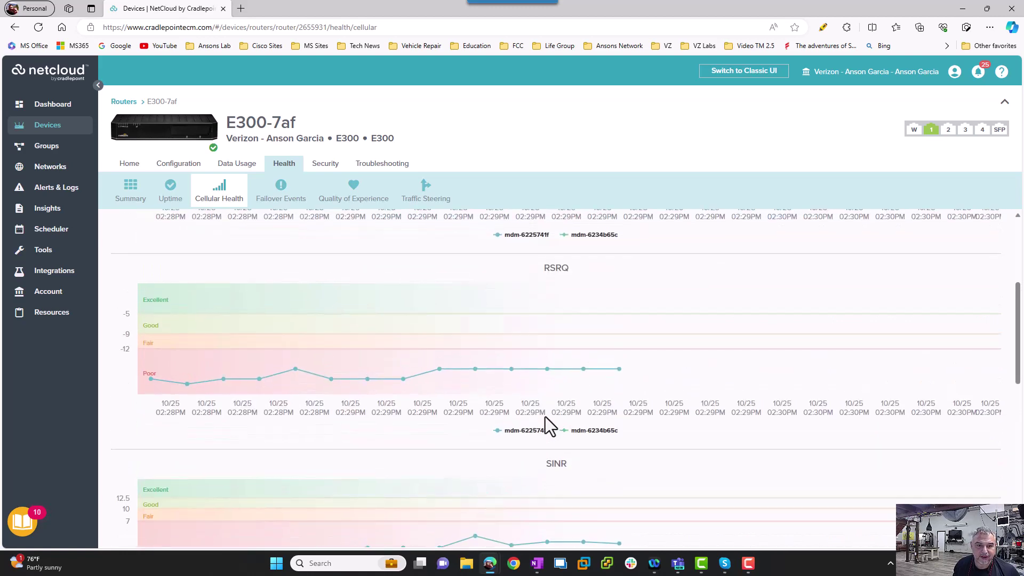
scroll(544, 416, "up", 1)
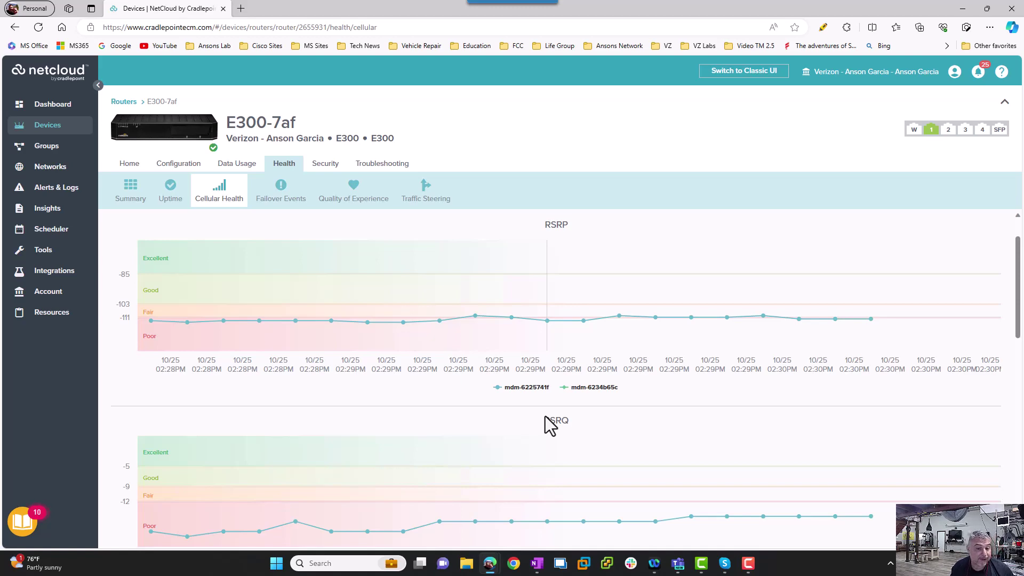
scroll(549, 424, "down", 2)
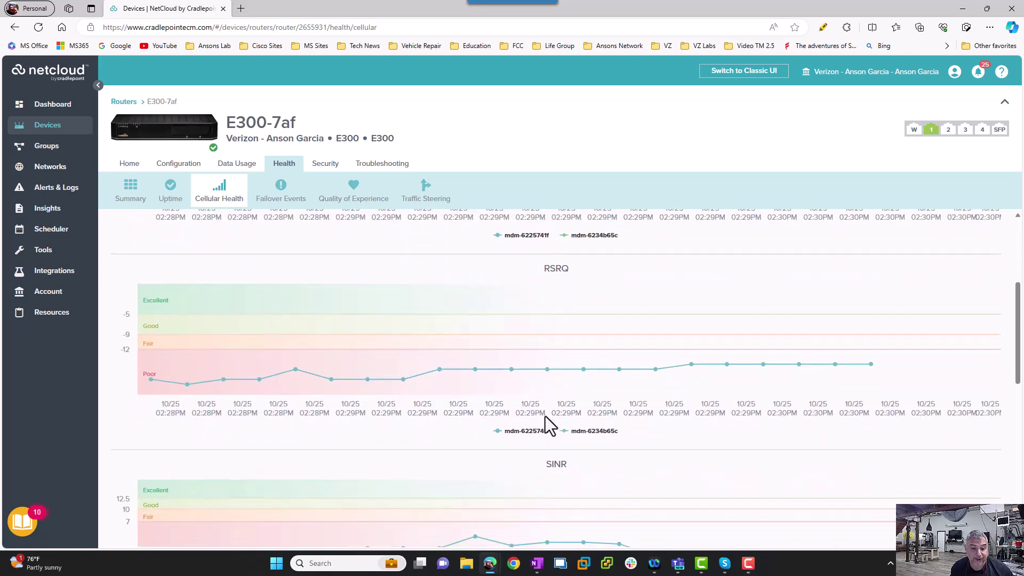
scroll(544, 416, "down", 1)
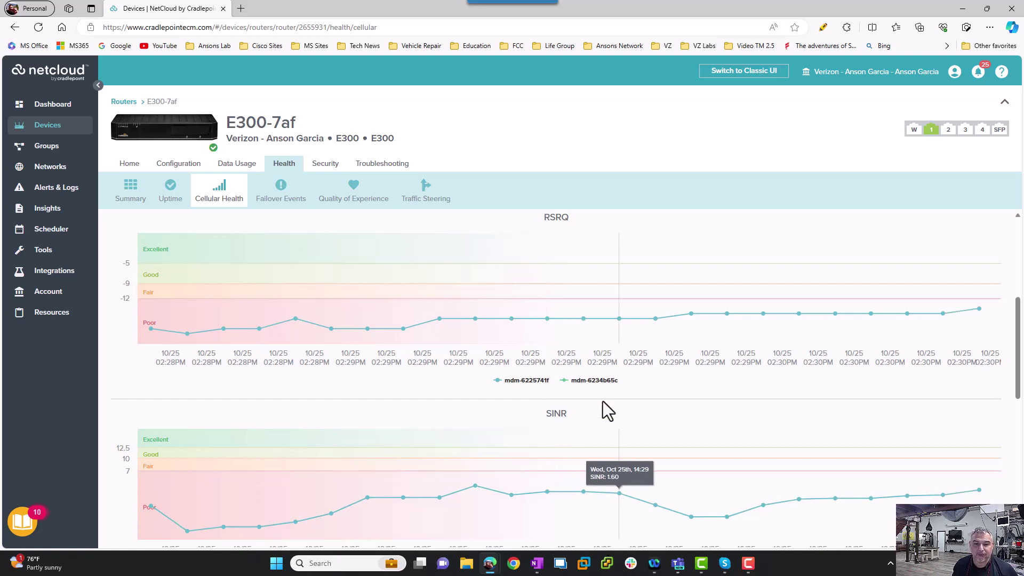
scroll(606, 411, "up", 2)
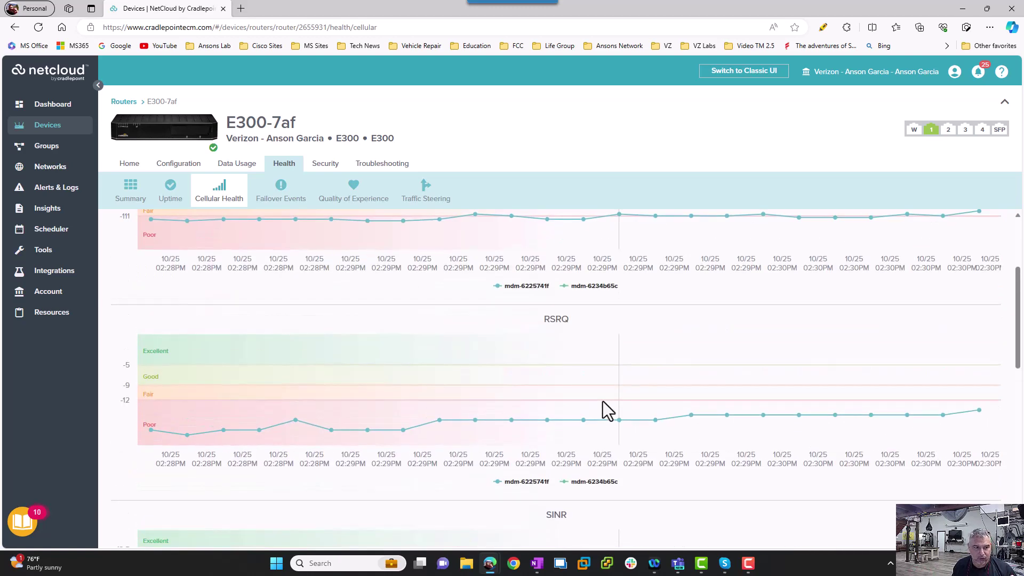
scroll(606, 410, "up", 1)
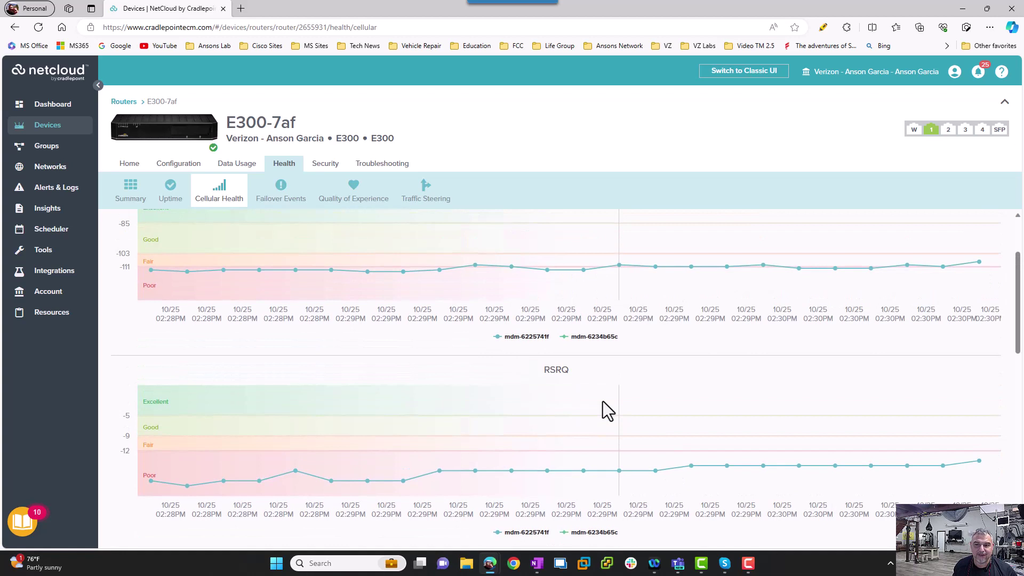
scroll(607, 411, "up", 1)
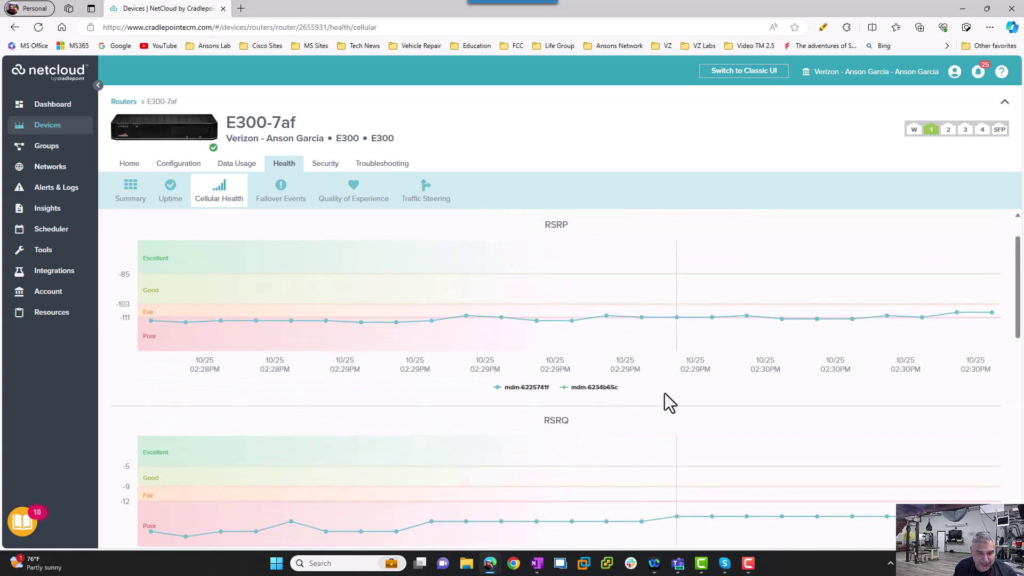
scroll(724, 381, "up", 1)
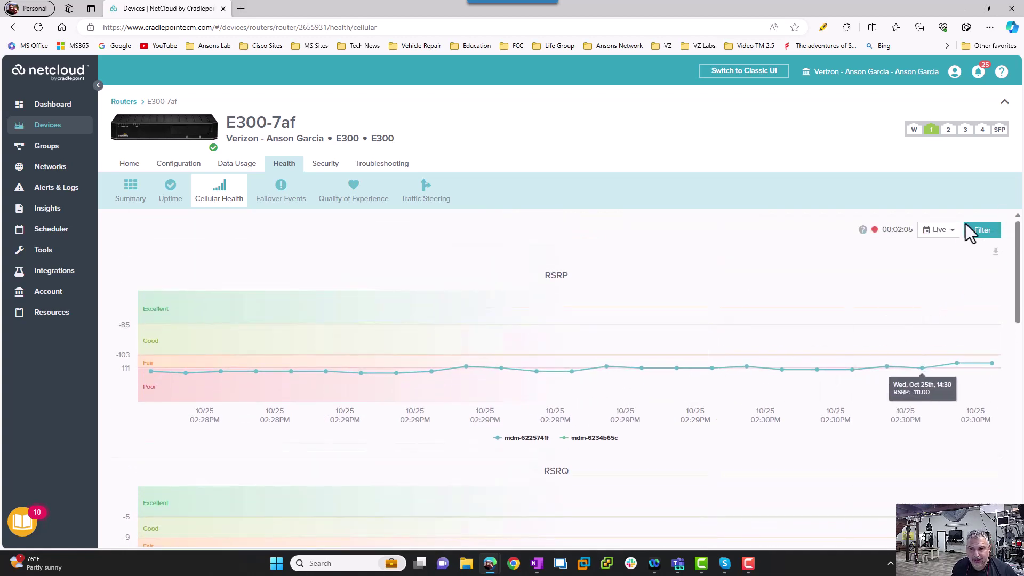
- Change the cellular health charts' date range from Live to Last 3 Days
left_click(952, 230)
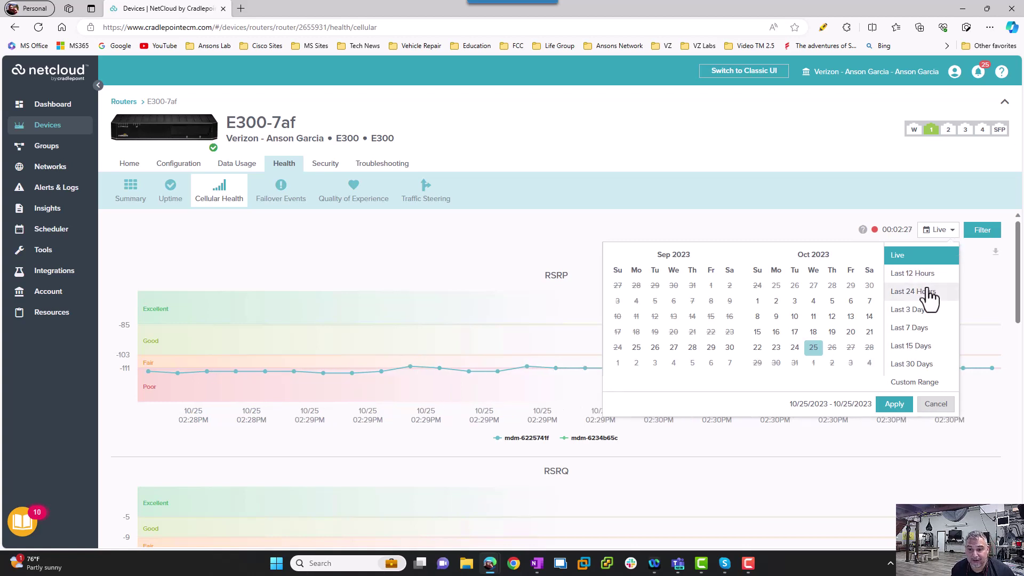
left_click(909, 309)
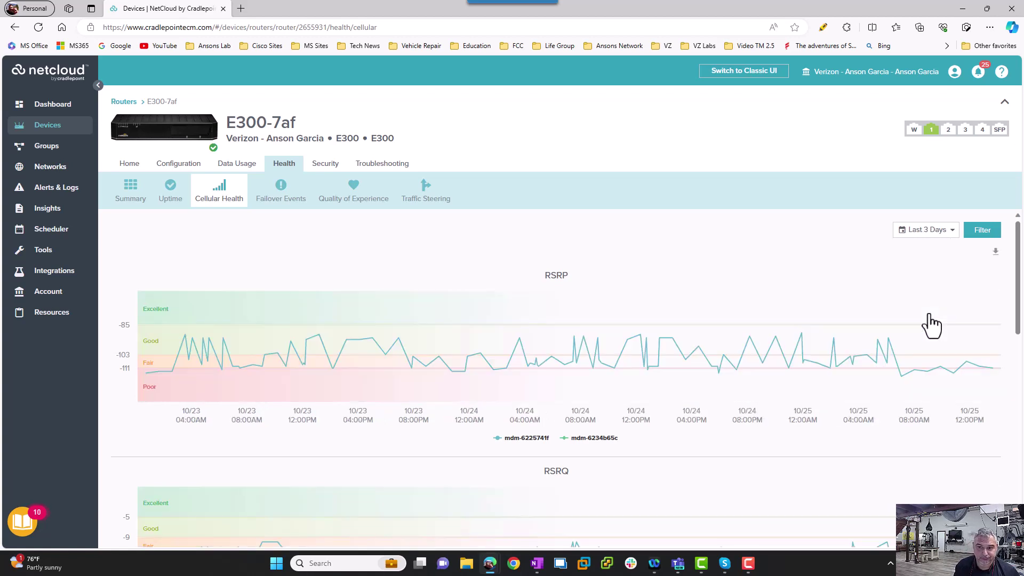
scroll(932, 324, "down", 3)
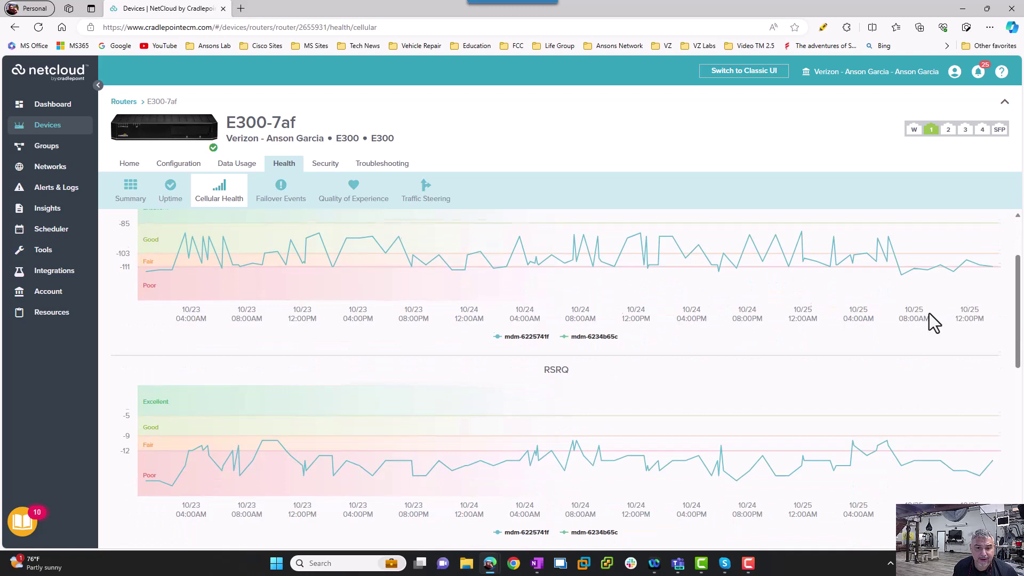
scroll(932, 324, "down", 3)
scroll(932, 324, "down", 3)
scroll(932, 324, "up", 3)
scroll(932, 325, "up", 3)
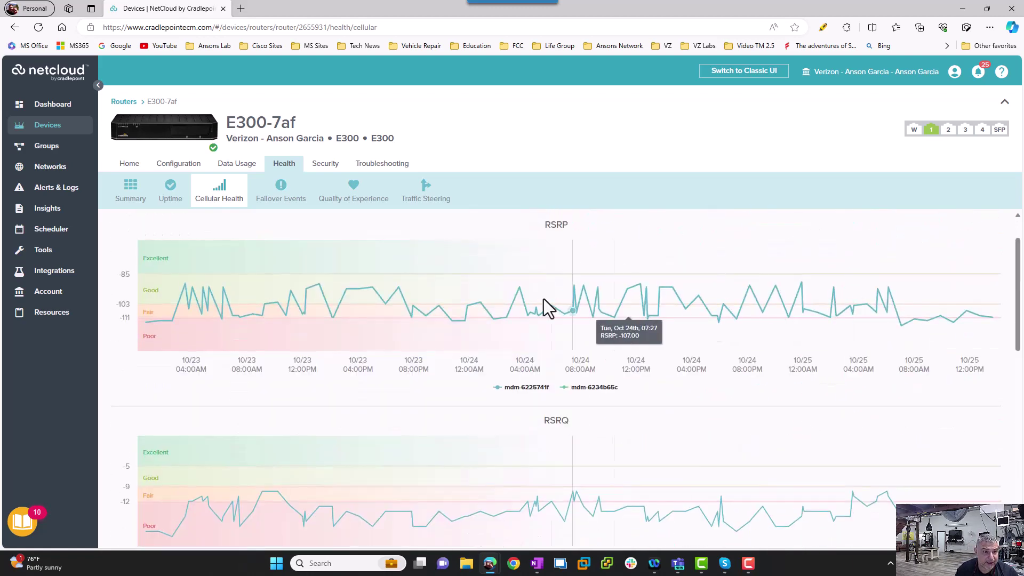
- Open the Quality of Experience subtab and check its Last 7 Days date picker
left_click(361, 196)
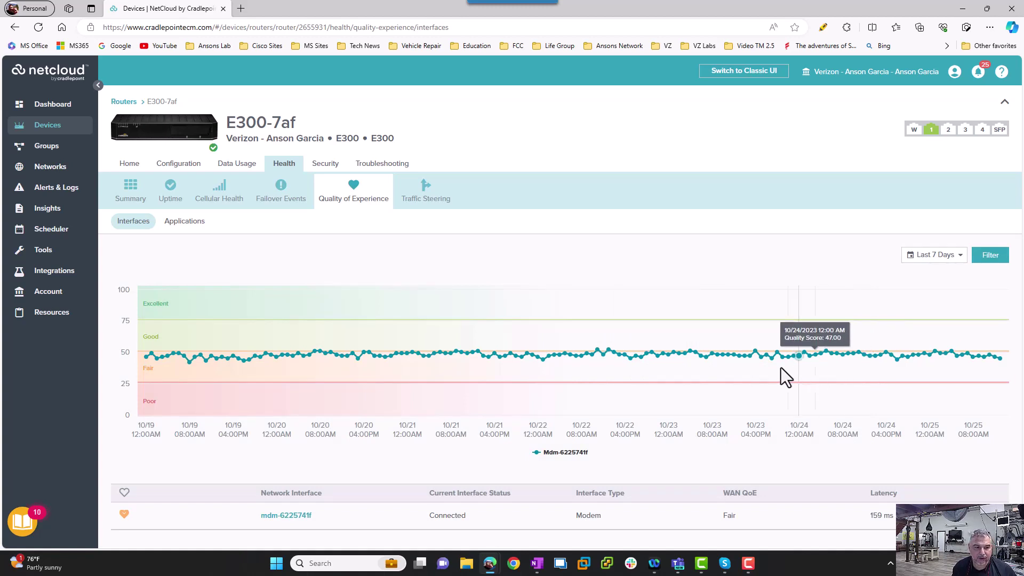
left_click(960, 254)
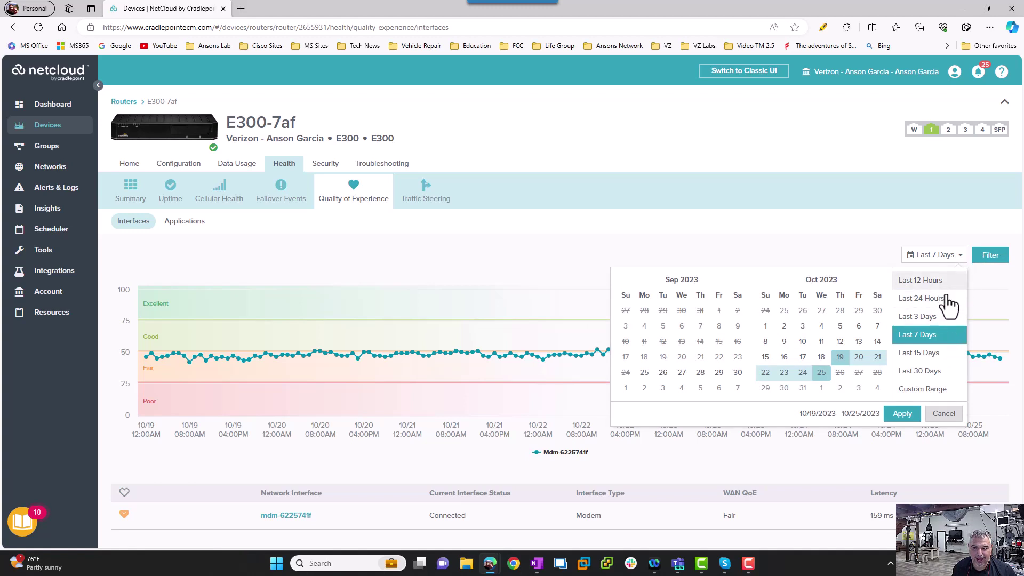
left_click(983, 300)
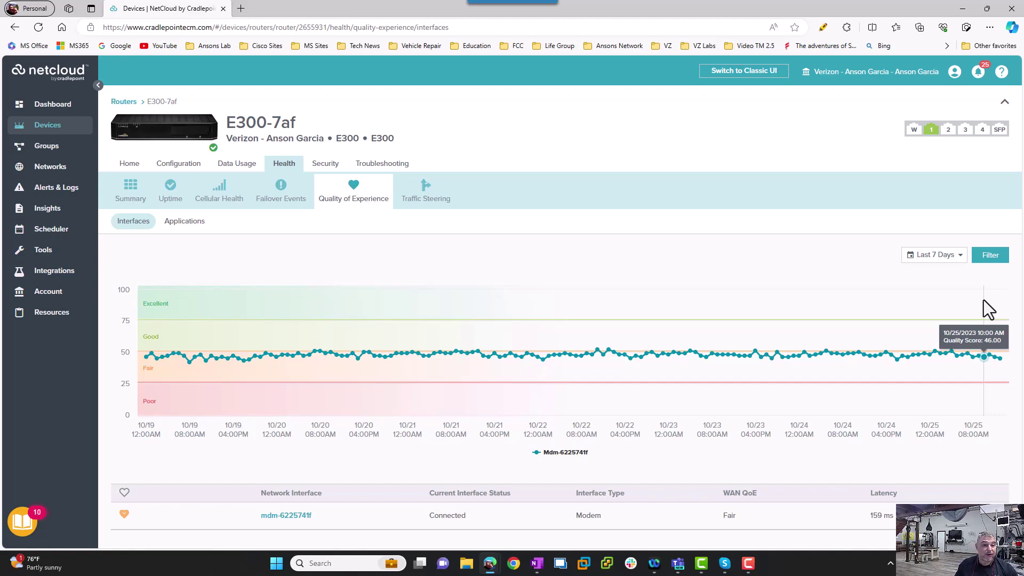